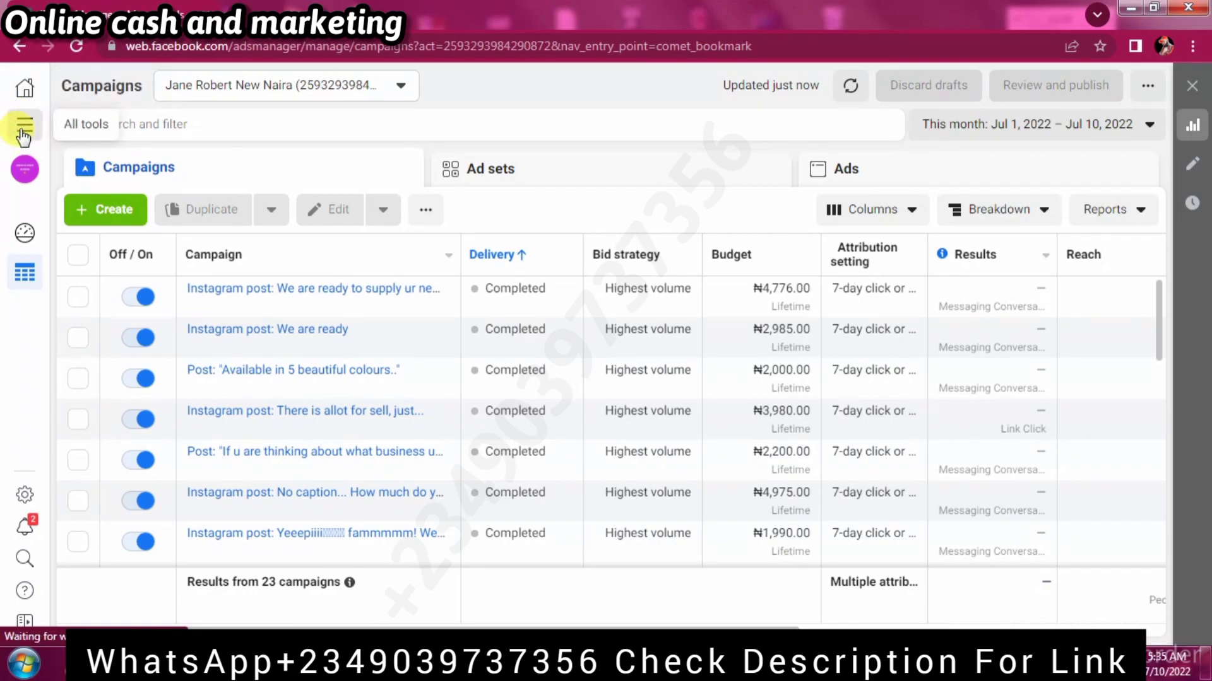
Go to the Billing payment activity page through the All tools menu.
click(24, 125)
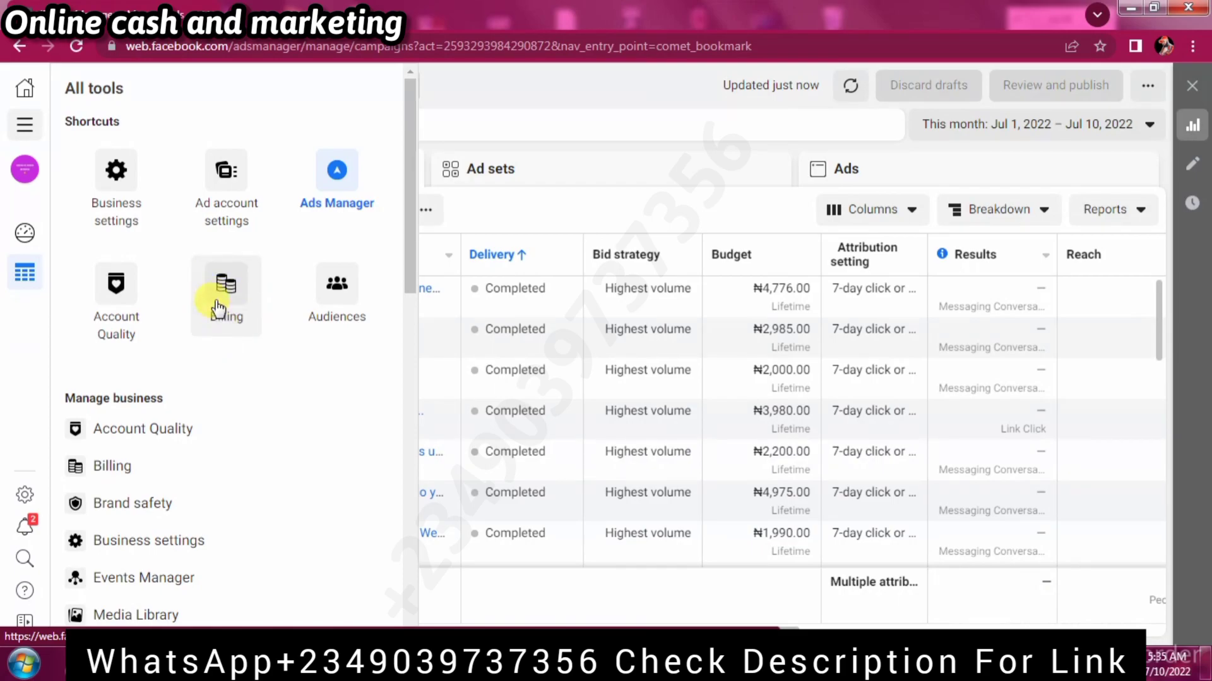
click(219, 302)
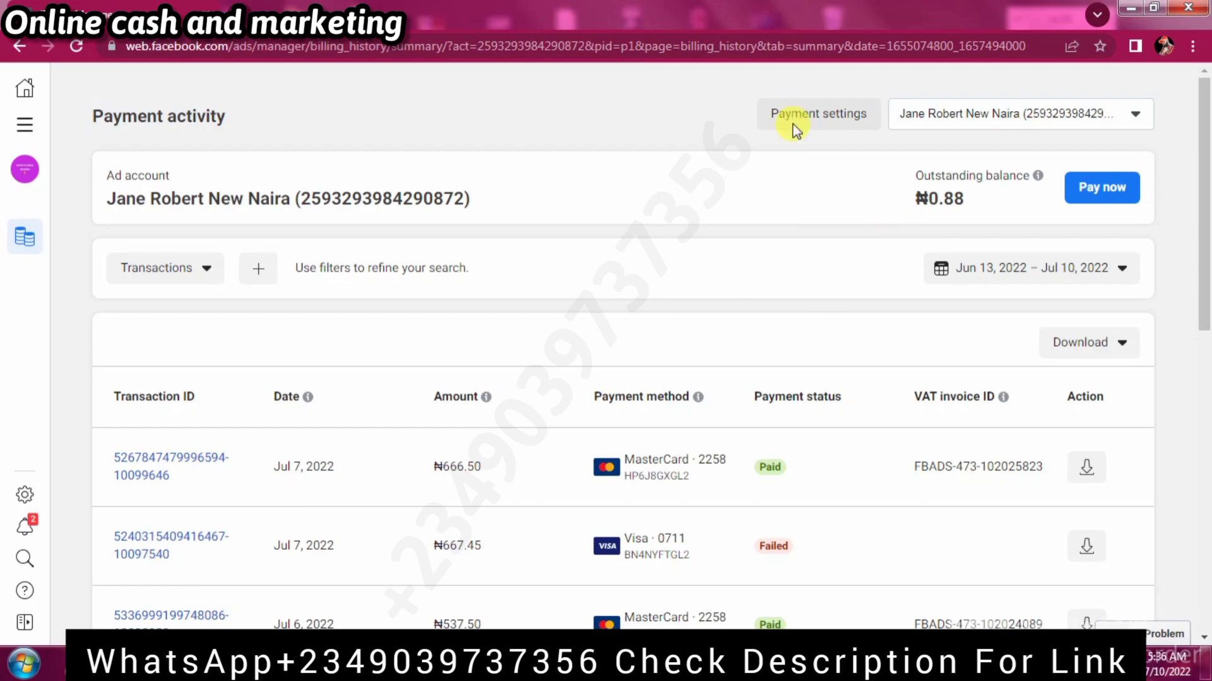
Open Payment settings to reach the Account spending limit card.
click(838, 123)
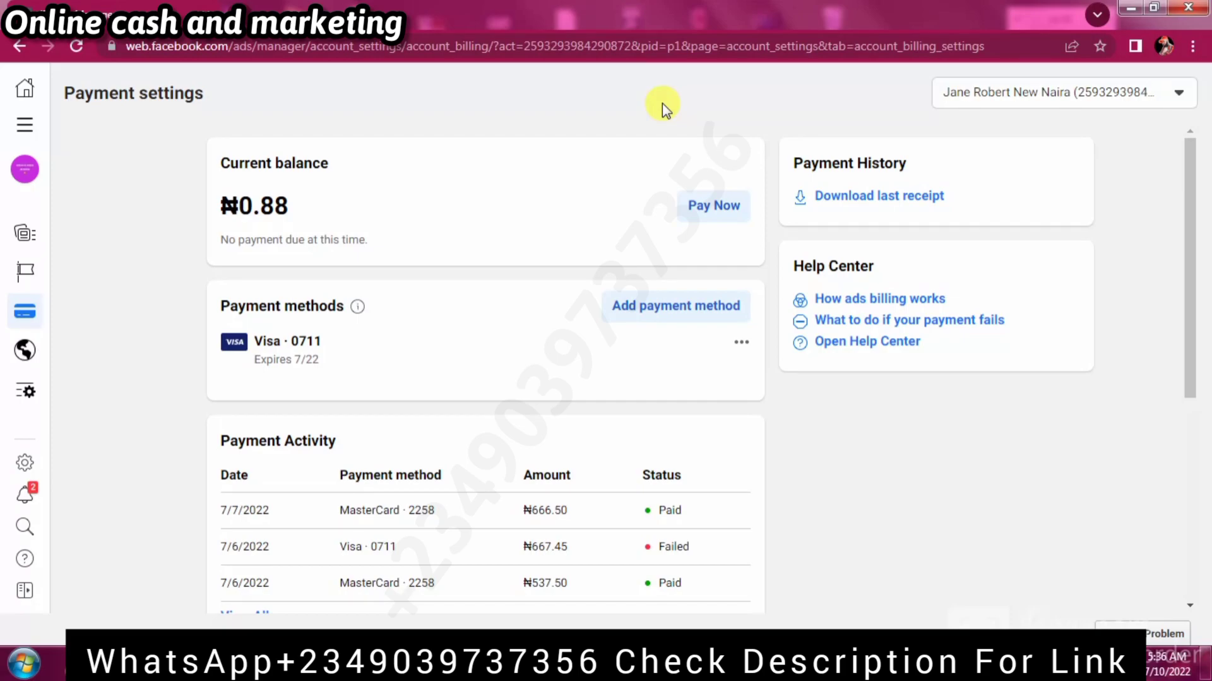
drag(1189, 341, 1190, 365)
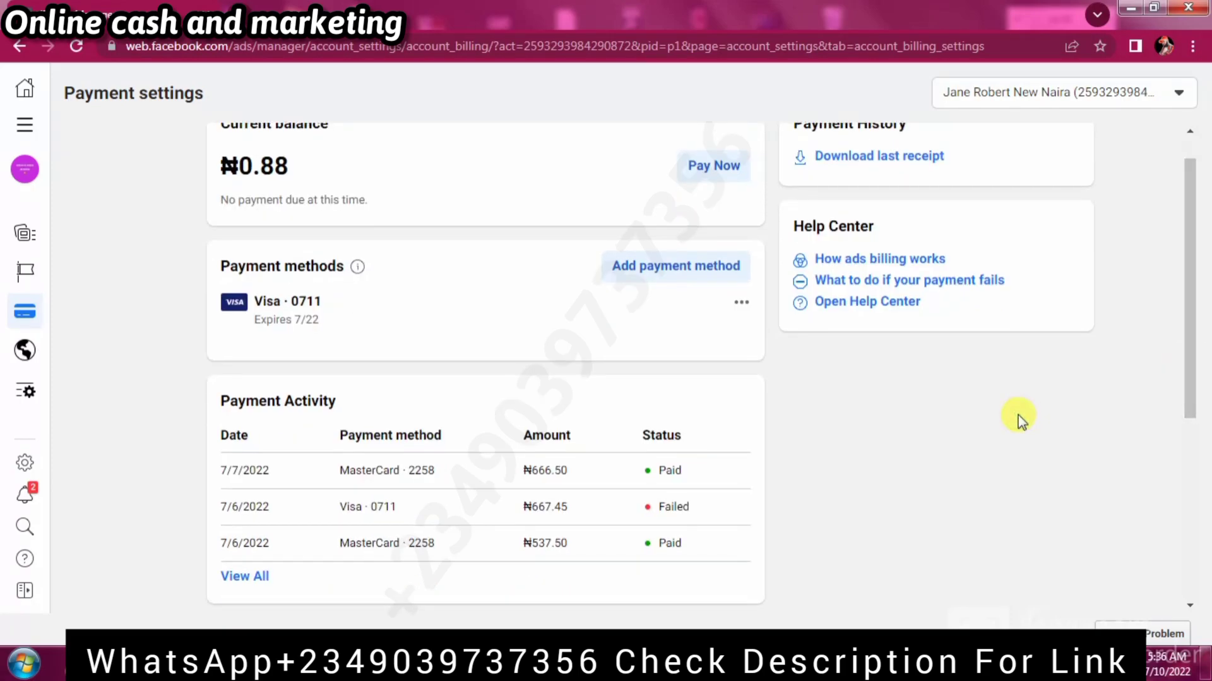
scroll(1018, 416, down, 2)
scroll(1018, 416, down, 2)
scroll(1017, 416, down, 2)
scroll(1018, 415, down, 1)
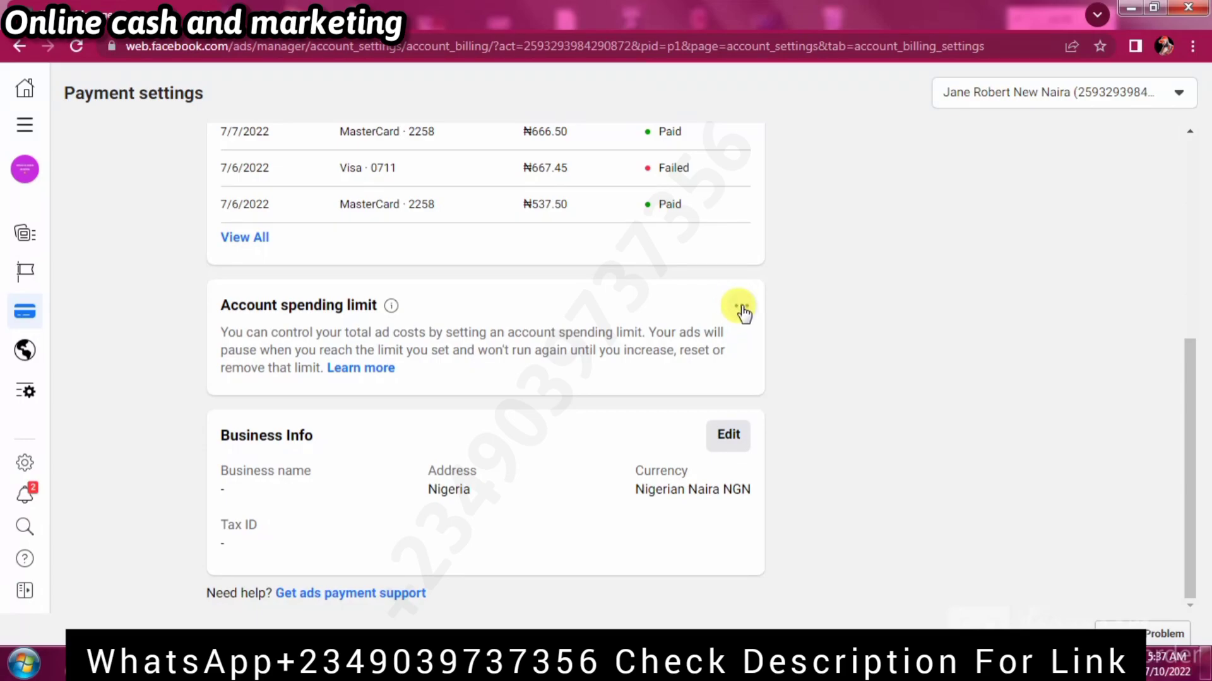
Replace the ₦0.00 account spending limit with ₦10,000.00 and save it.
click(742, 311)
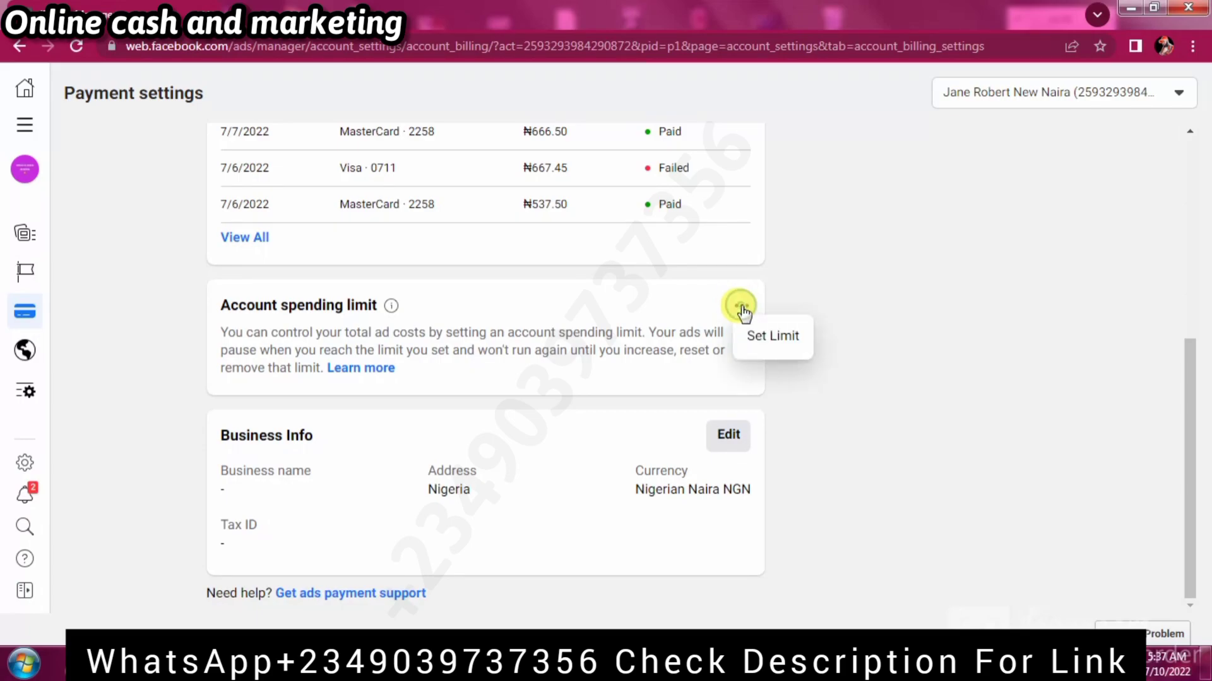
click(771, 337)
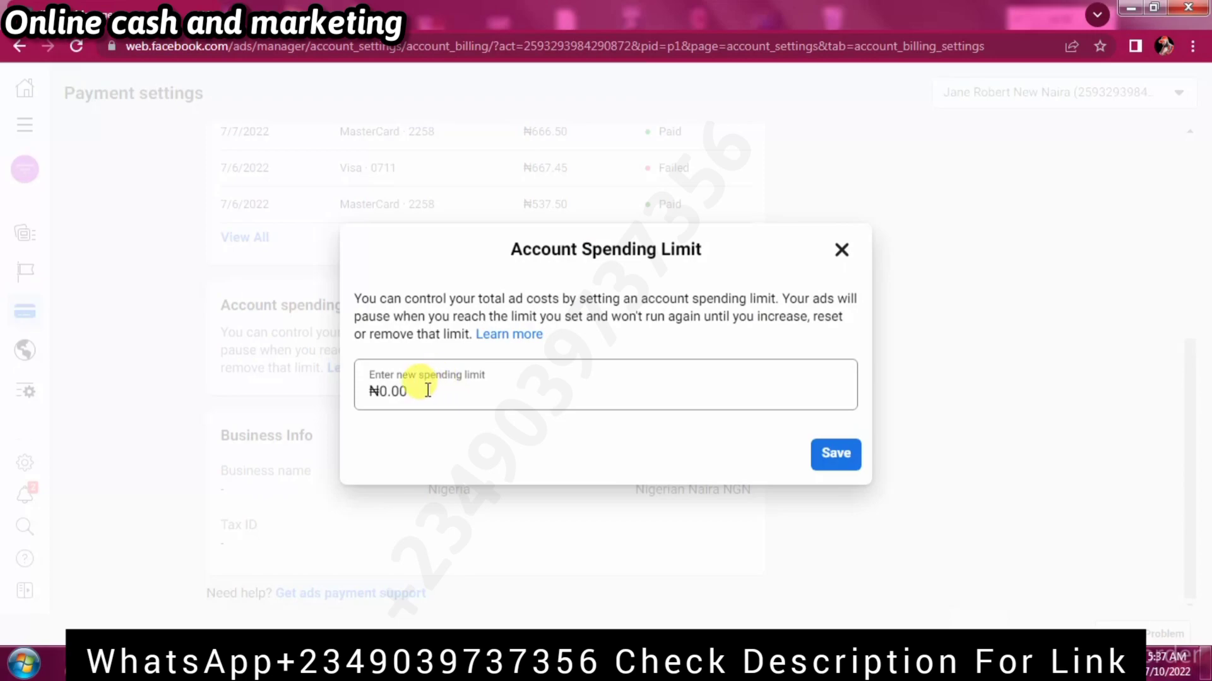
click(426, 390)
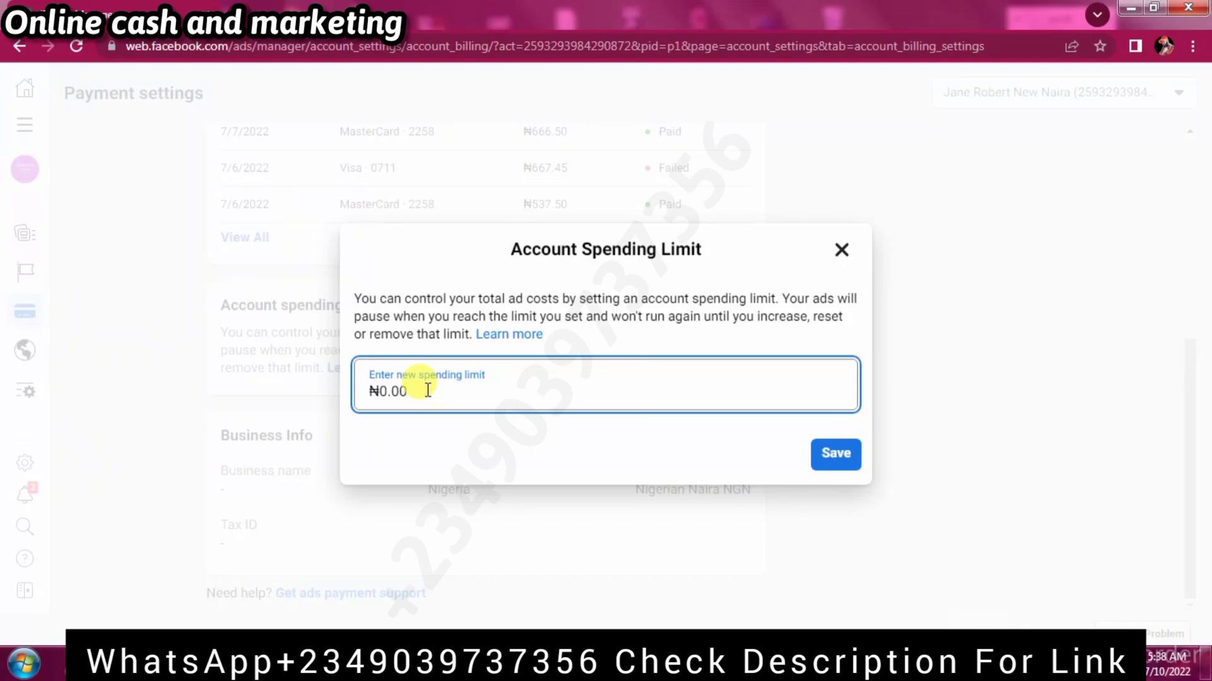
key(BackSpace)
key(BackSpace)
key(BackSpace)
key(BackSpace)
text(1)
text(0000)
click(610, 313)
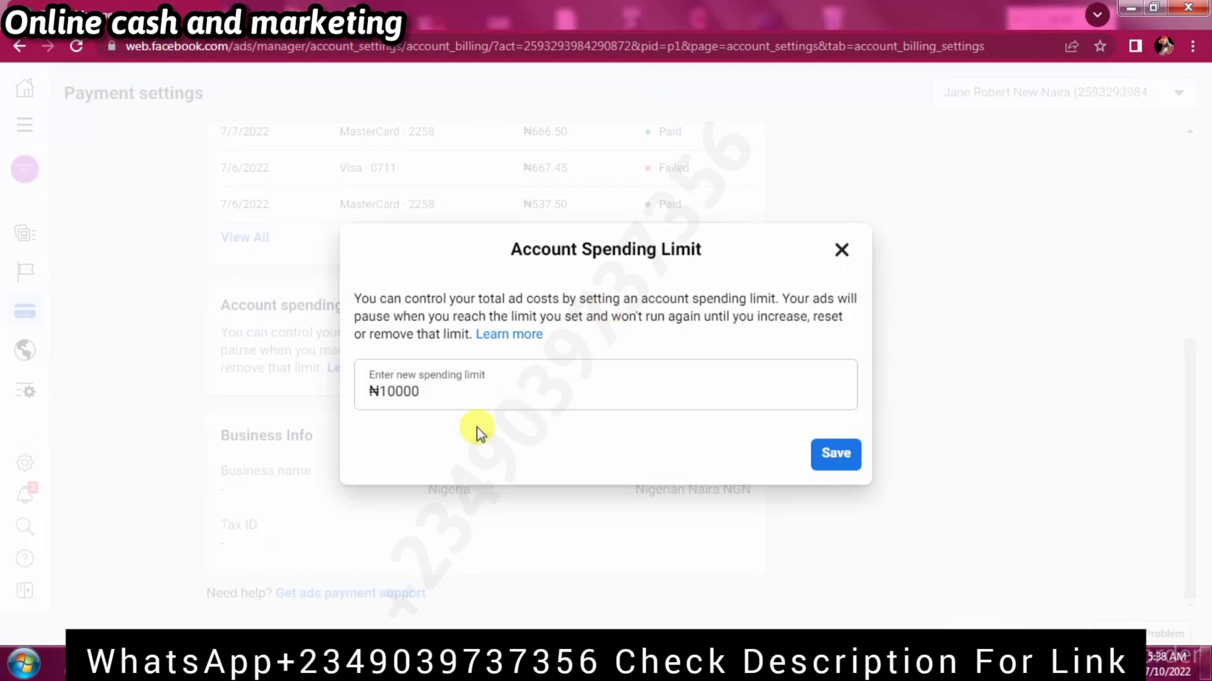
click(426, 392)
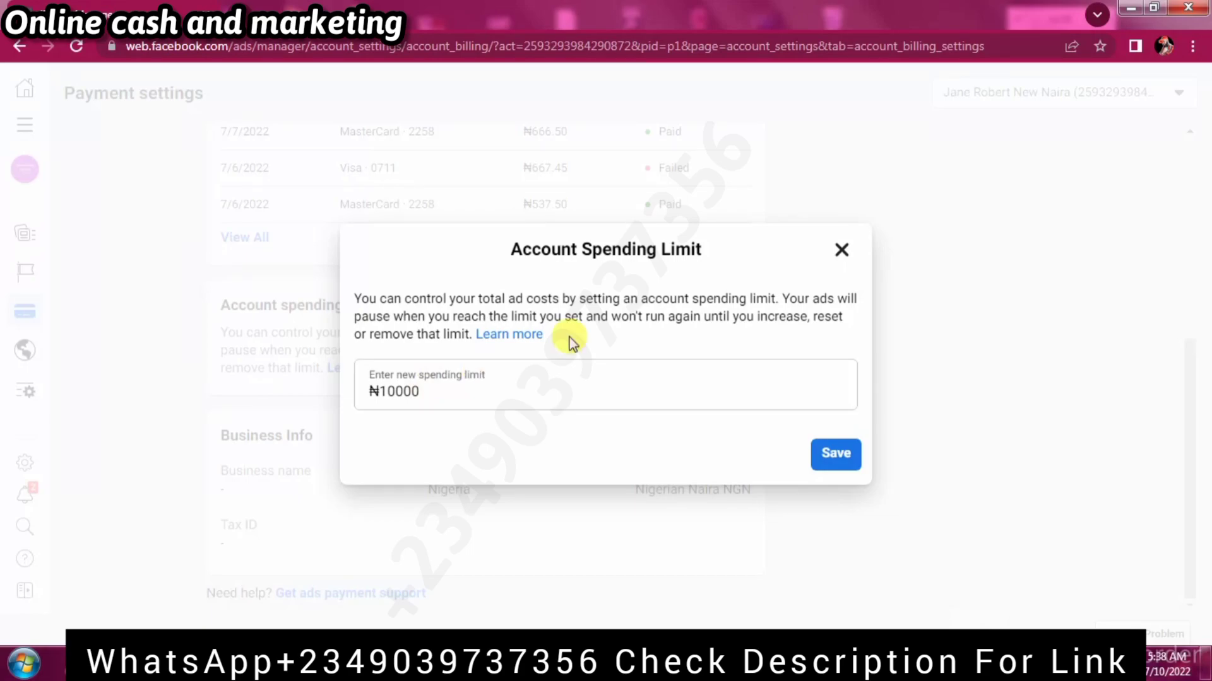
click(485, 397)
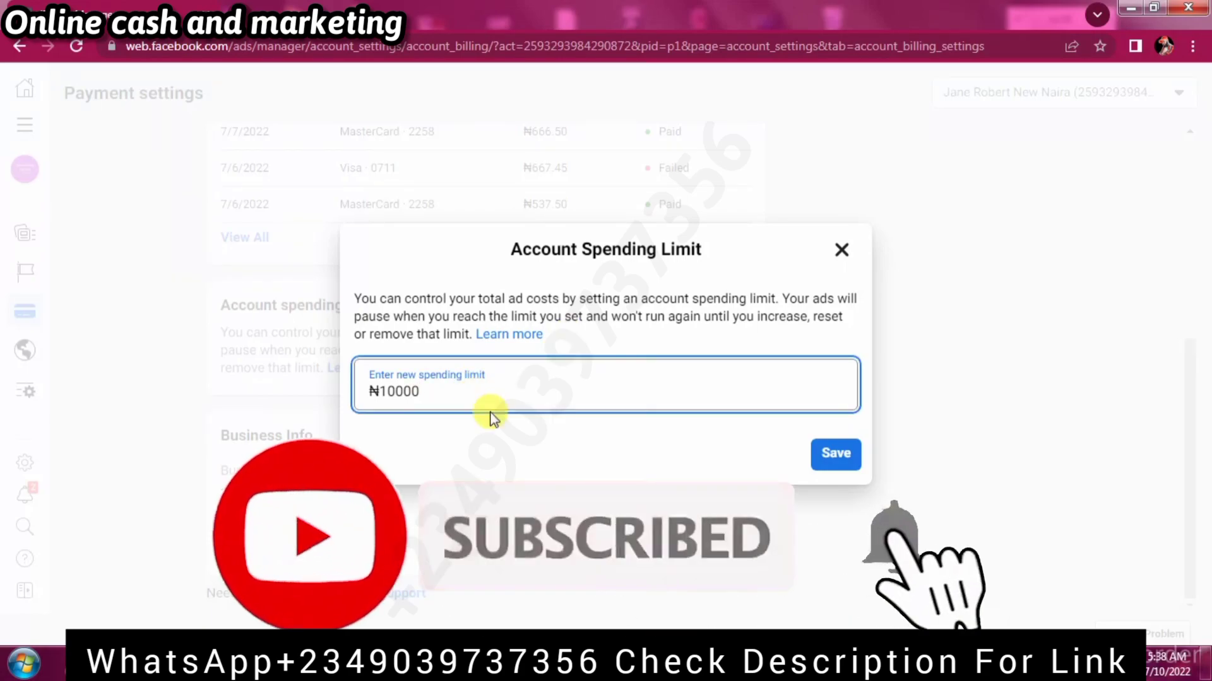
click(502, 431)
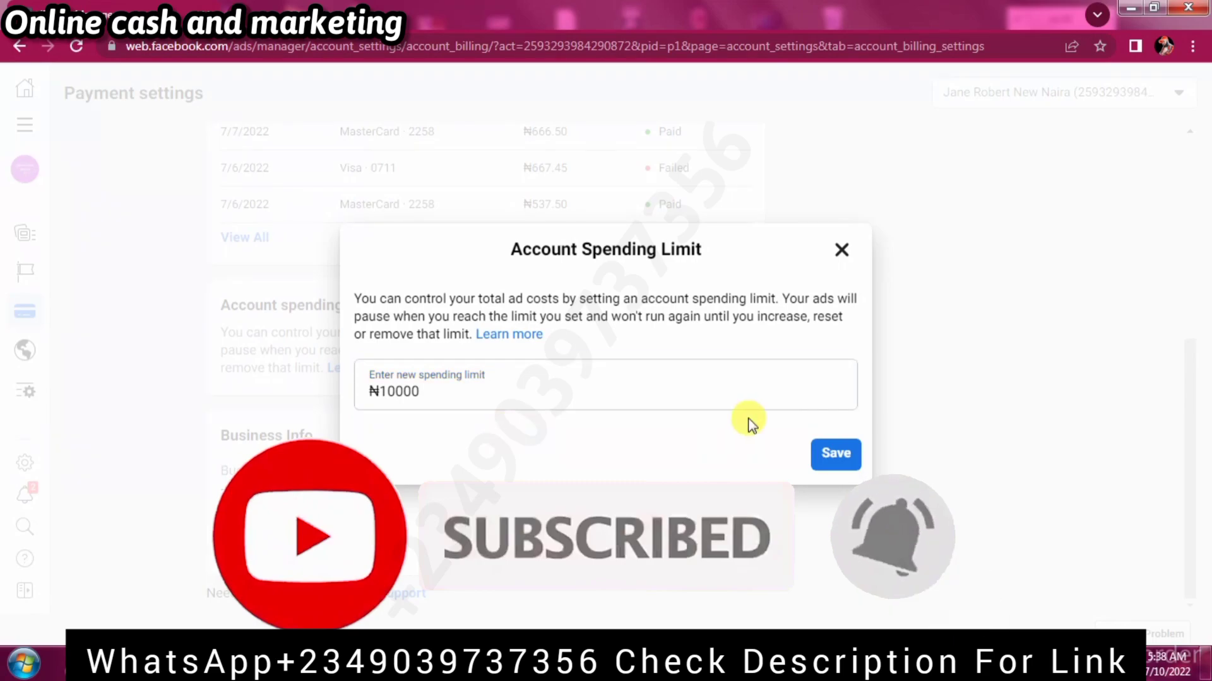
click(833, 454)
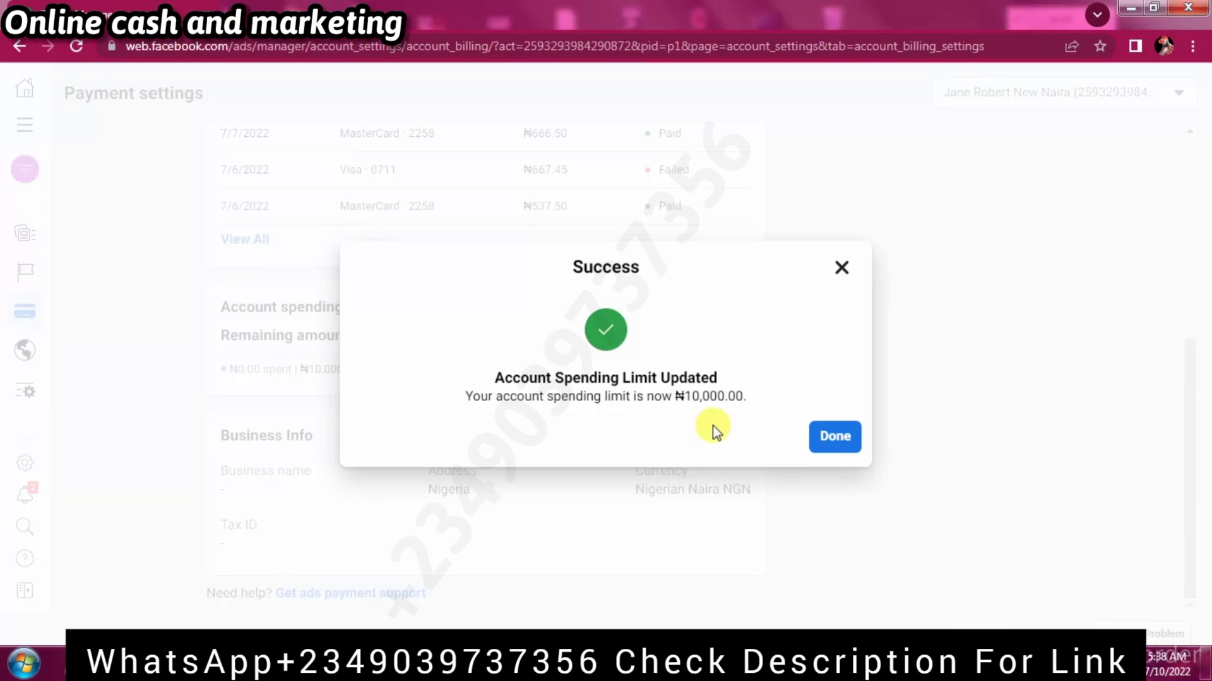
Close the Success dialog, leaving ₦10,000.00 remaining and ₦0.00 spent.
click(835, 438)
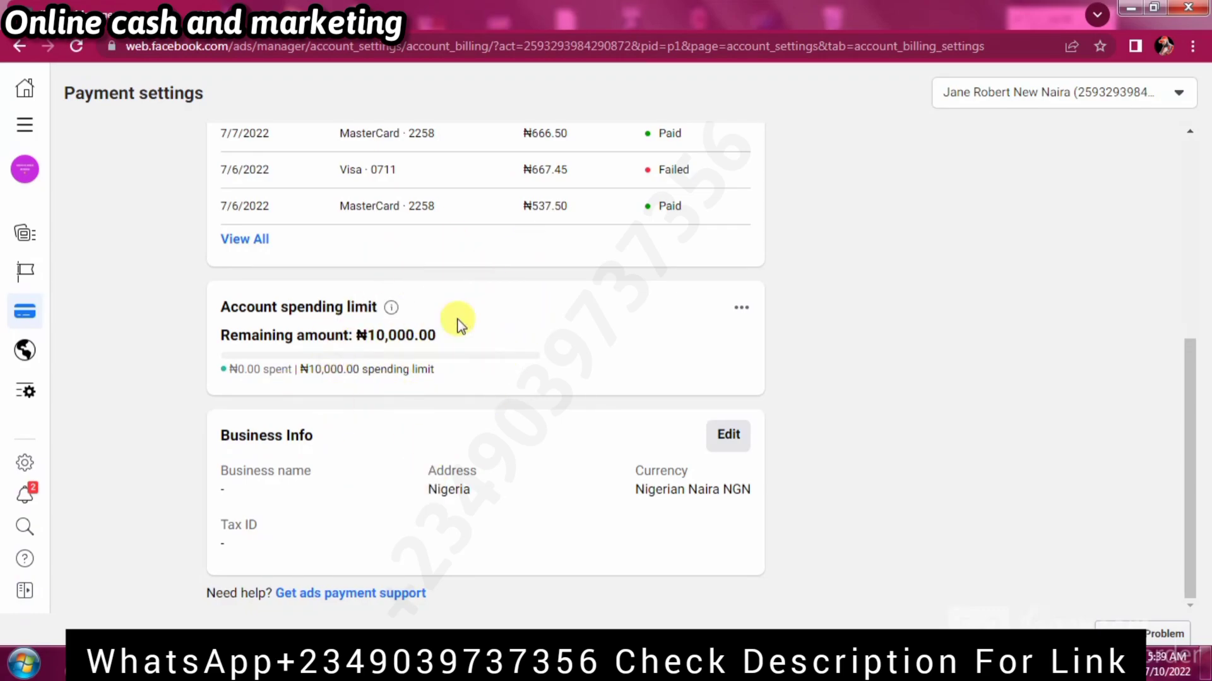
mouse_move(390, 307)
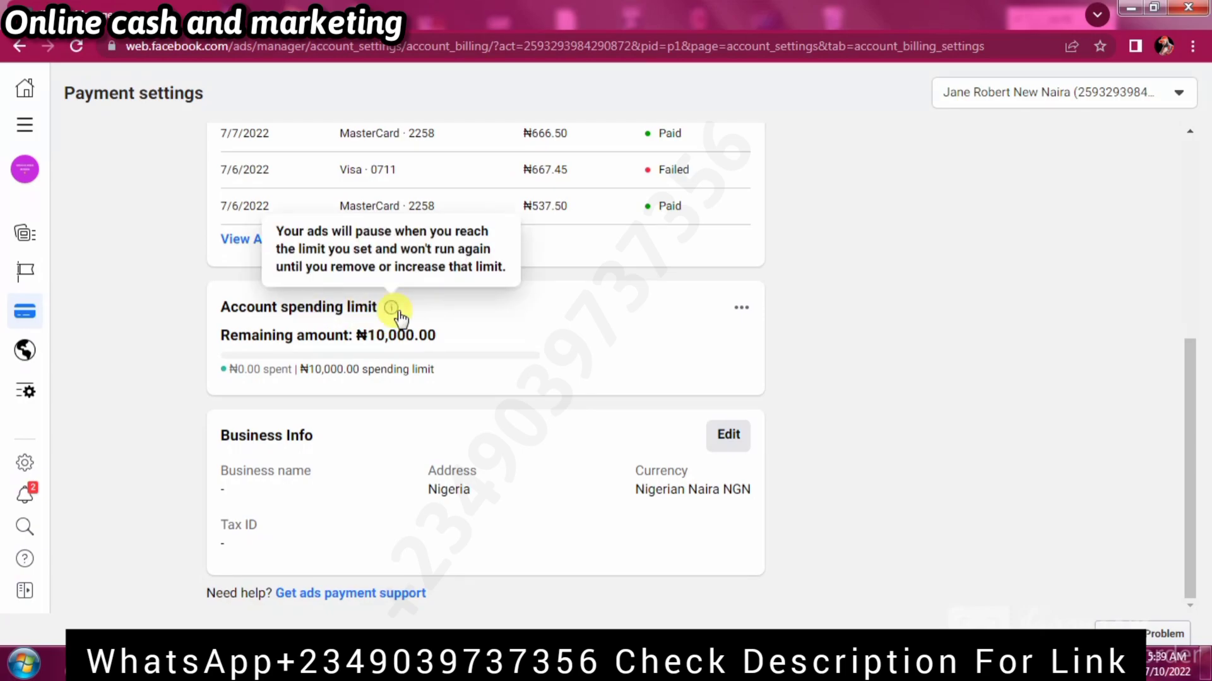
Change the spending limit to ₦100,000.00, save it and close the confirmation.
click(741, 308)
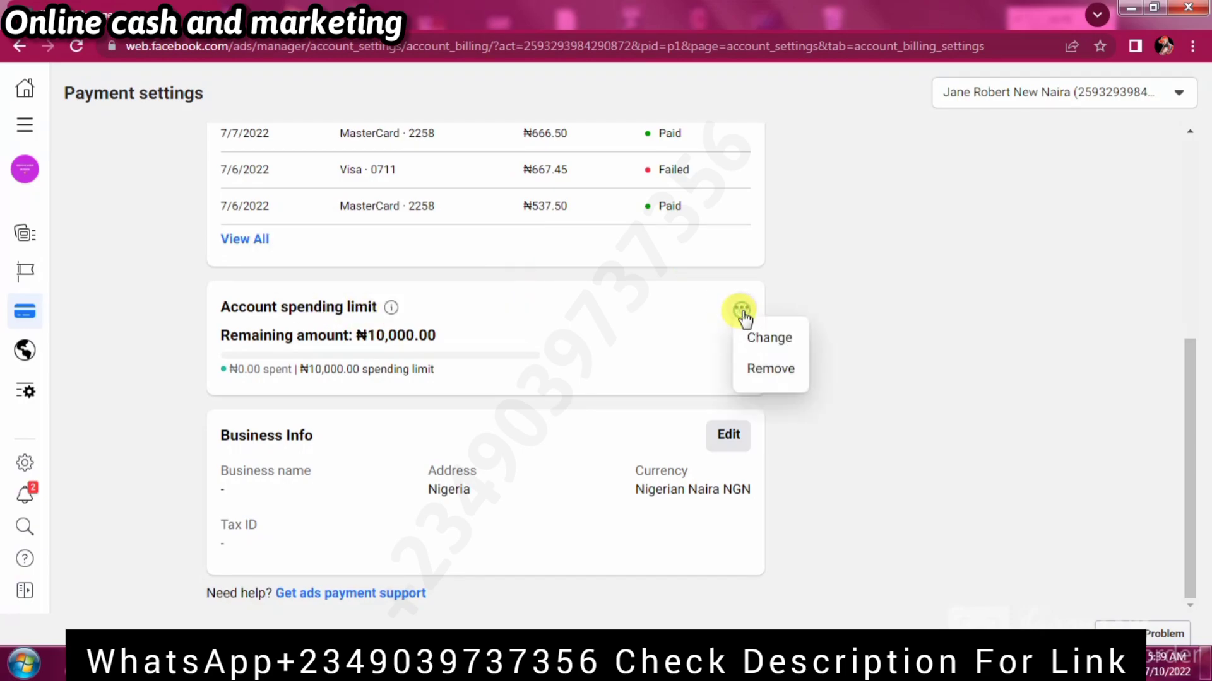
click(769, 342)
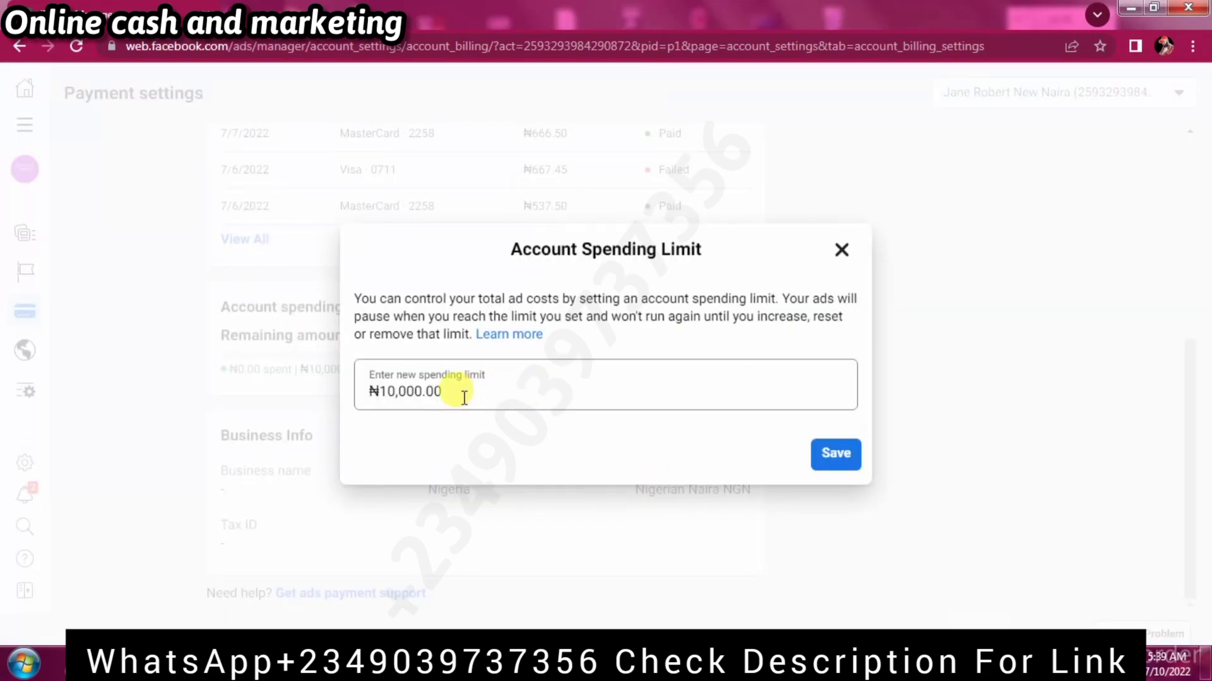
click(394, 392)
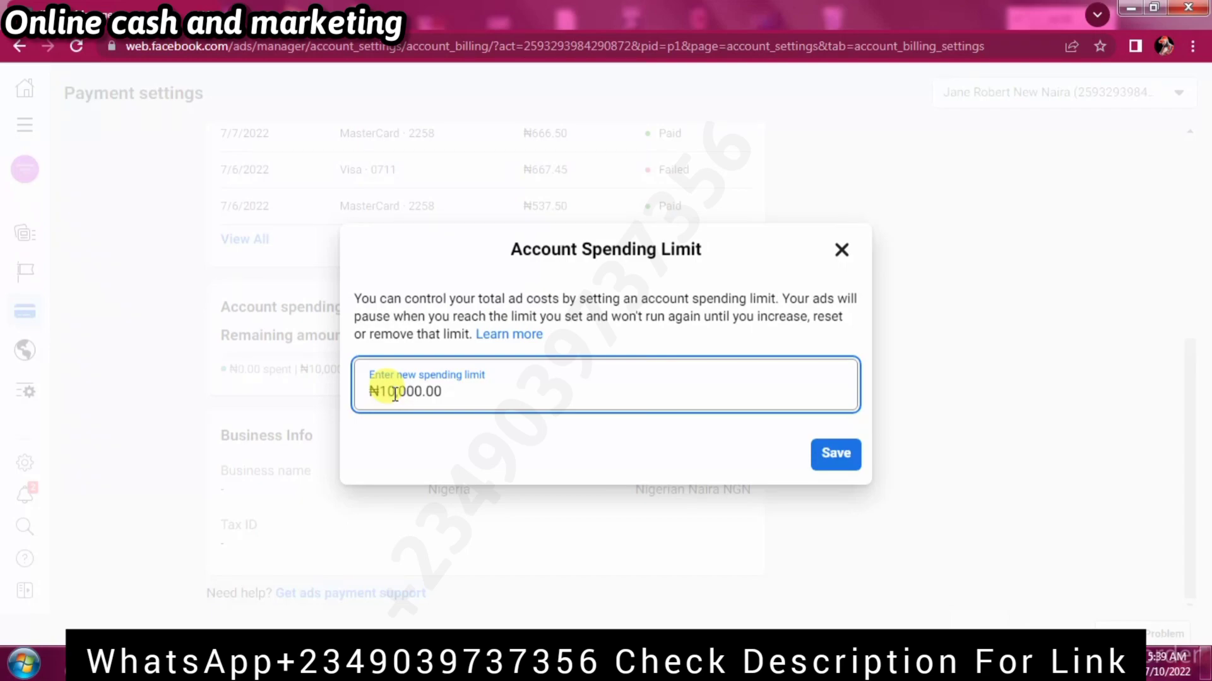
text(0)
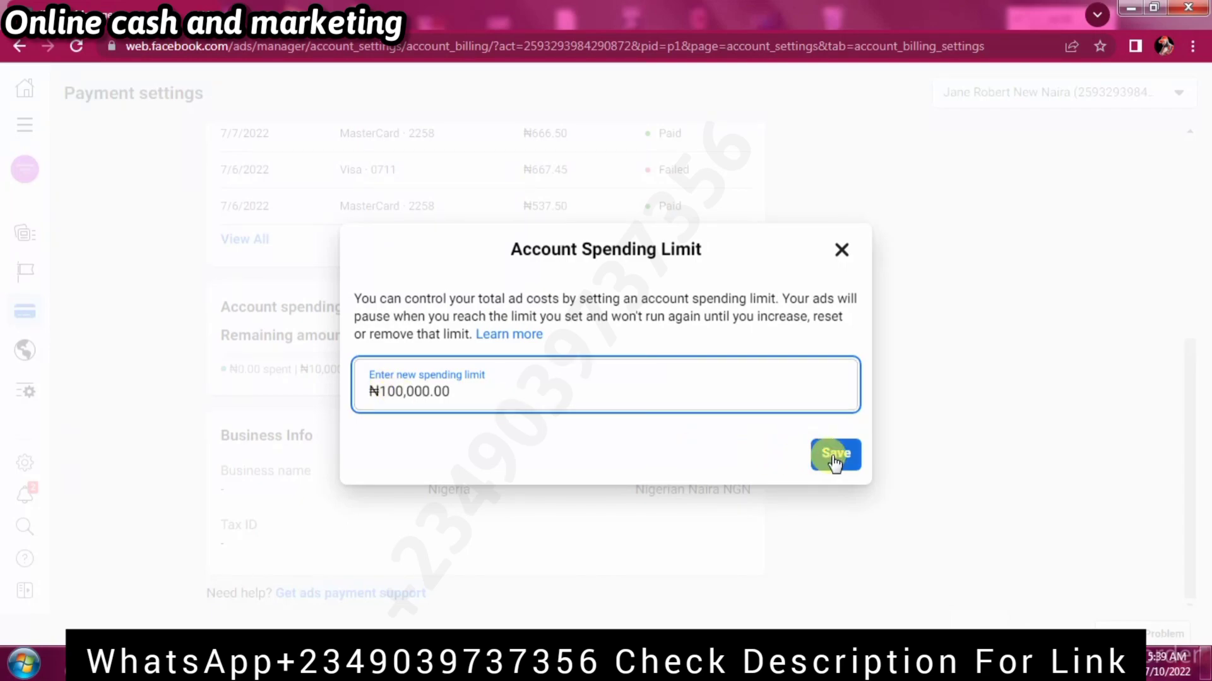
click(833, 455)
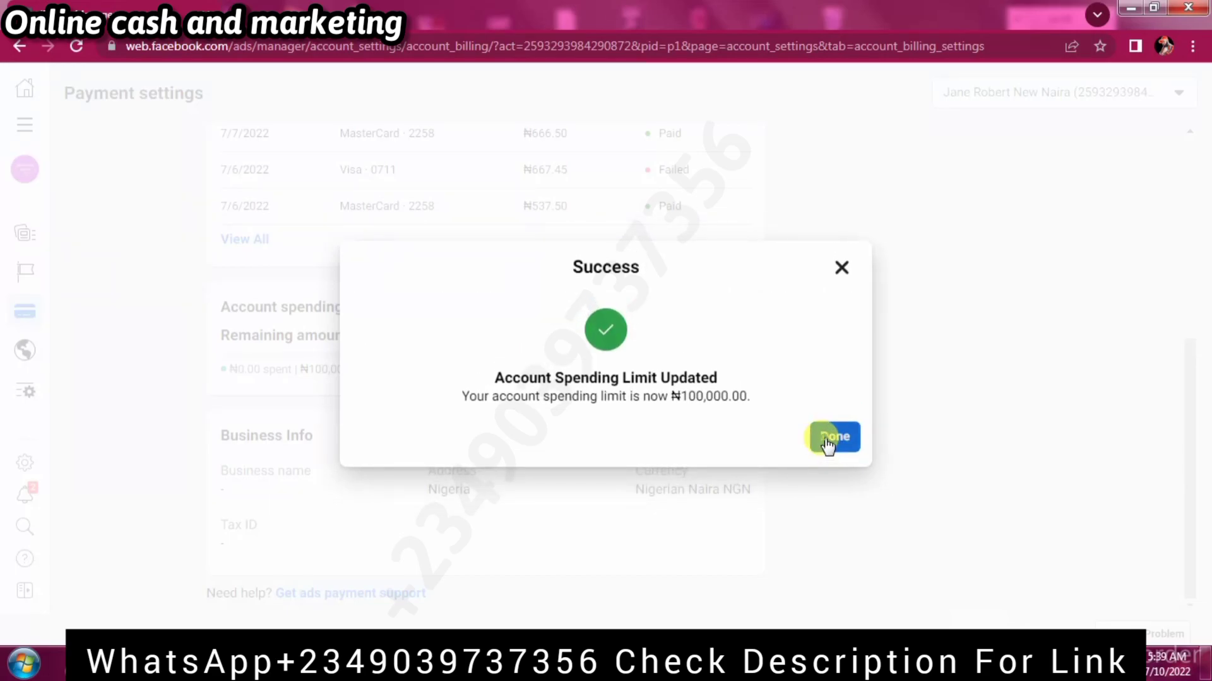
click(831, 439)
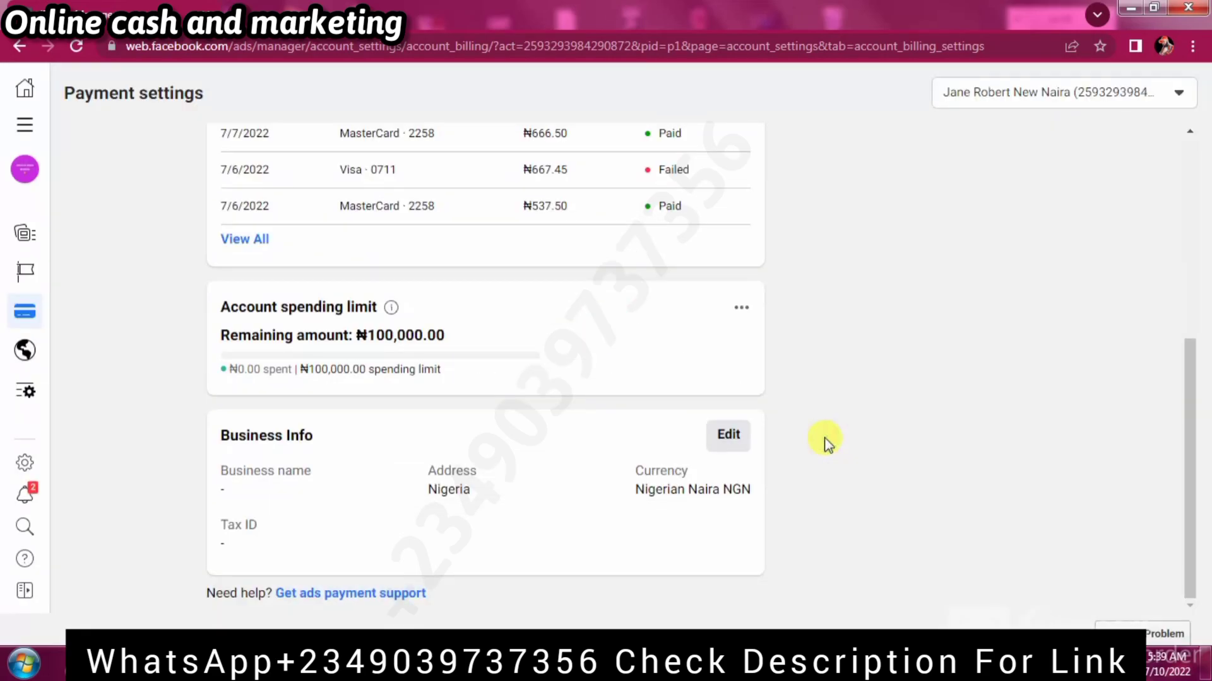
Reopen the spending limit change form and select its amount field.
click(746, 313)
click(767, 339)
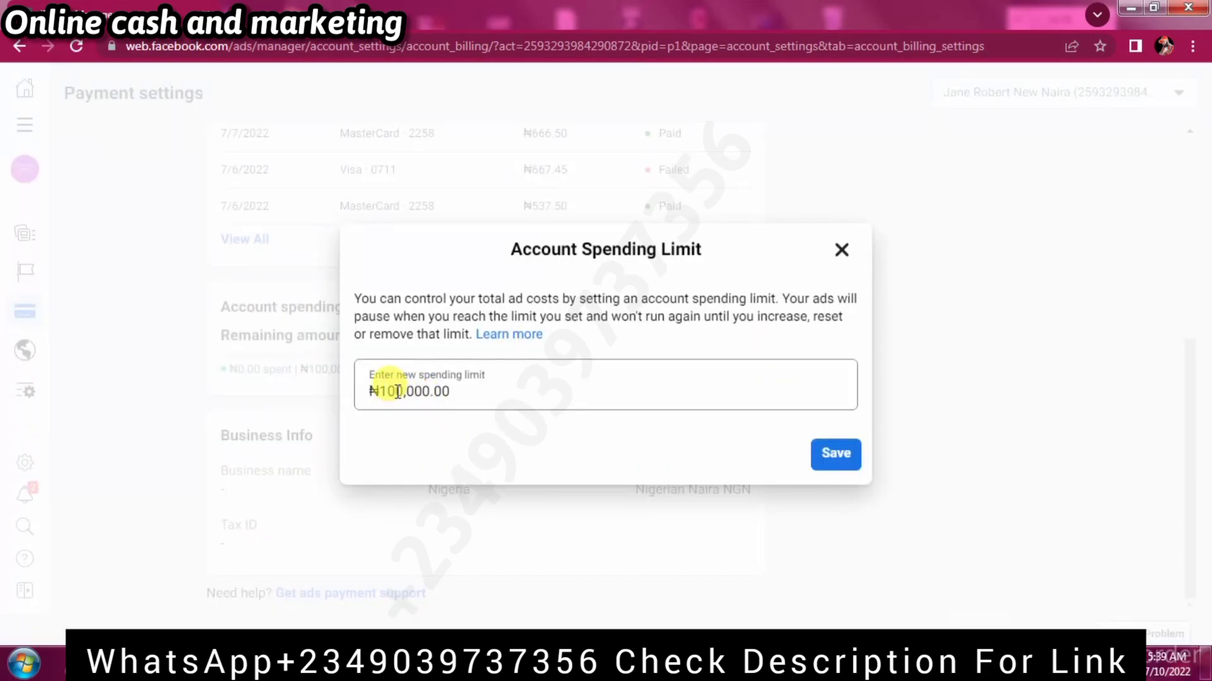
click(401, 391)
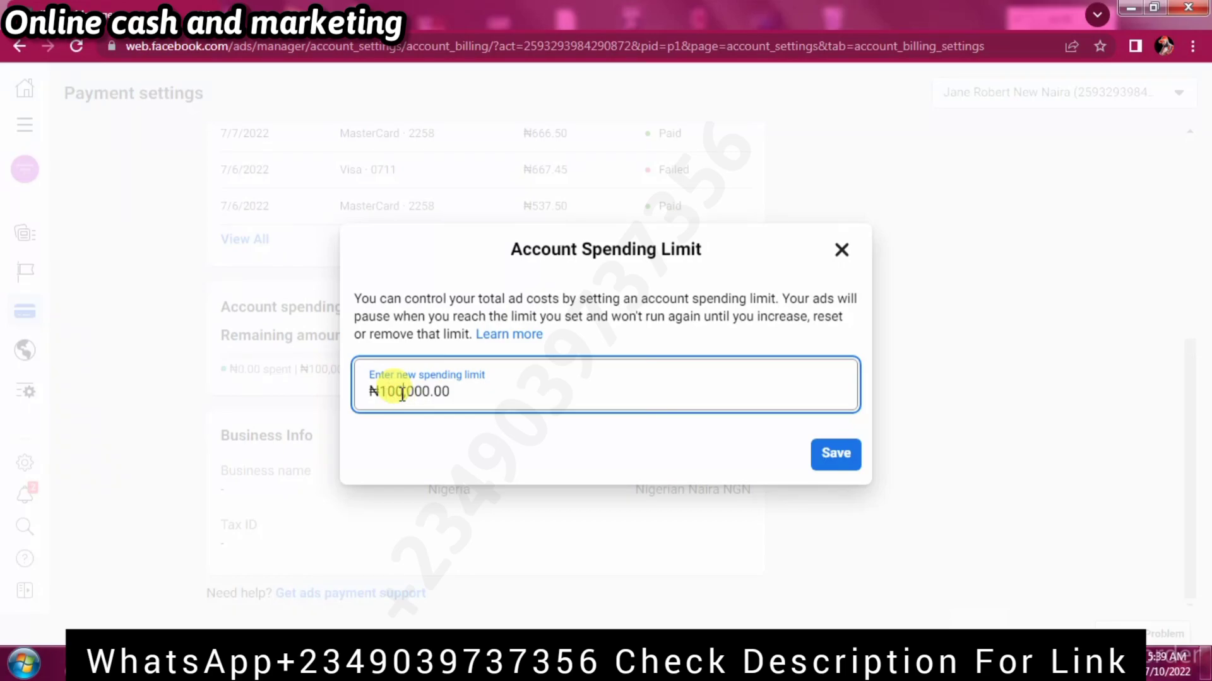